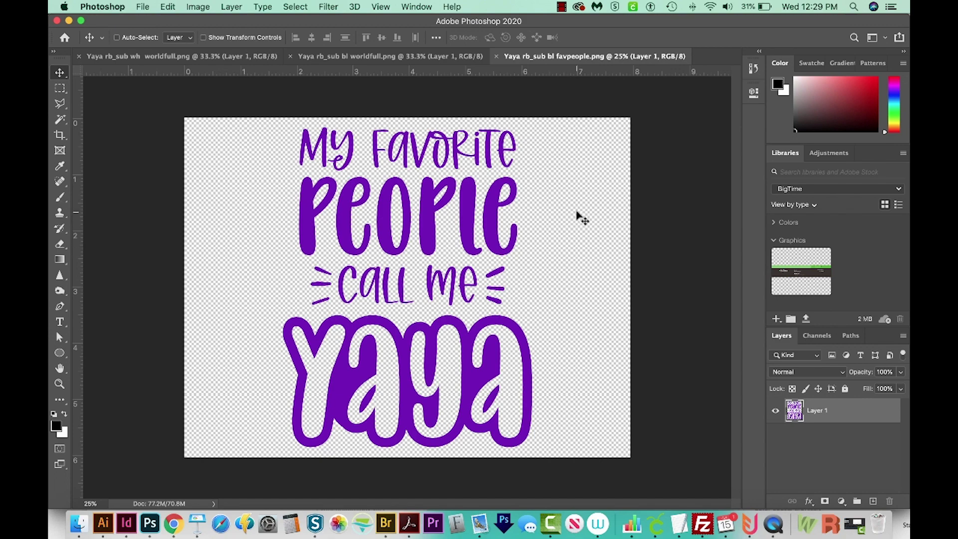
- Magic Wand select the transparent area around the lettering, then deselect it
{"action": "key", "text": "w"}
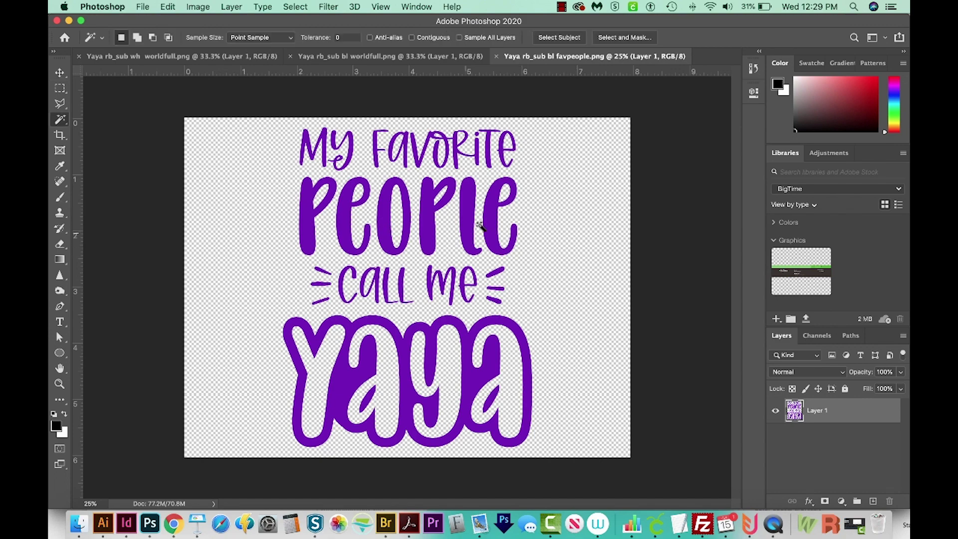
{"action": "left_click", "coordinate": [571, 236]}
{"action": "key", "text": "super+d"}
- Trim transparent pixels from the top, bottom, left and right of the Yaya artwork
{"action": "left_click", "coordinate": [199, 7]}
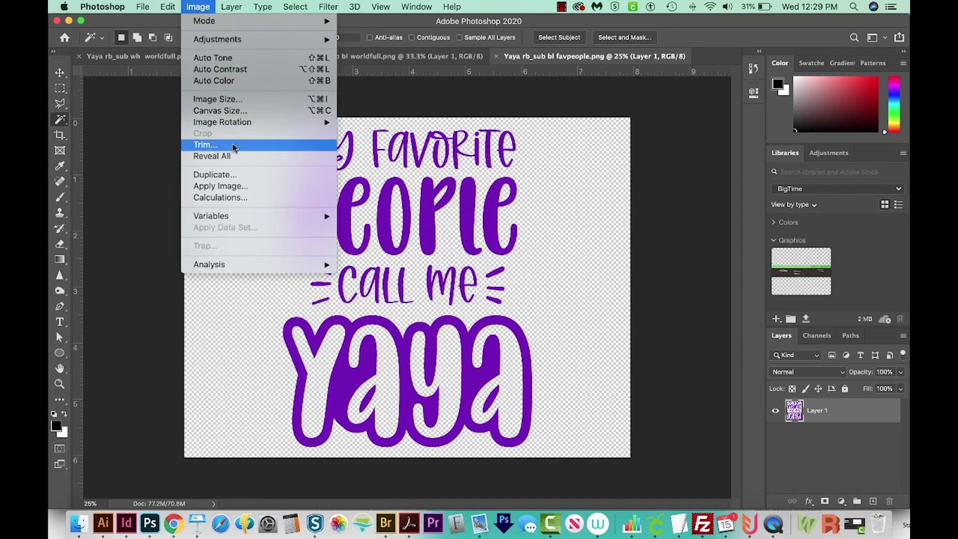
{"action": "left_click", "coordinate": [206, 145]}
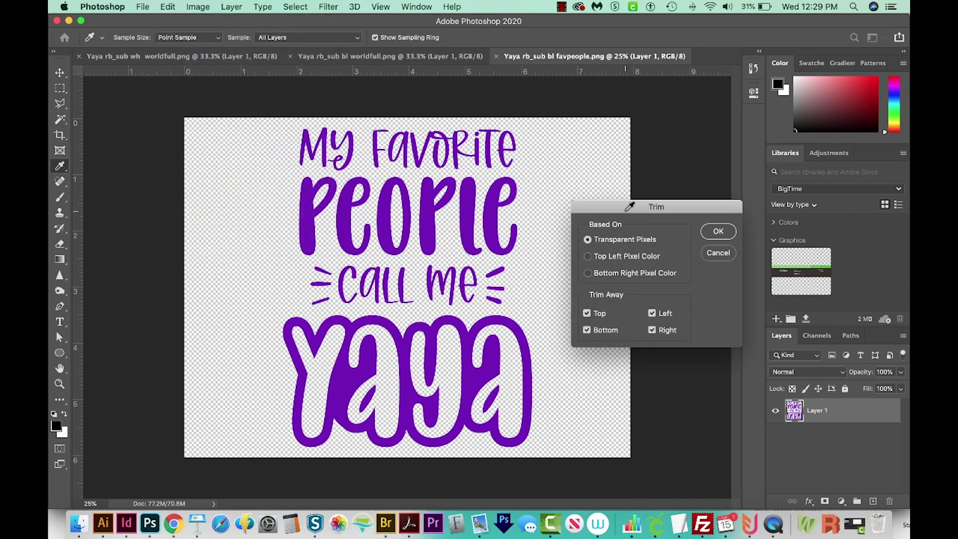
{"action": "left_click_drag", "start_coordinate": [629, 205], "coordinate": [581, 166]}
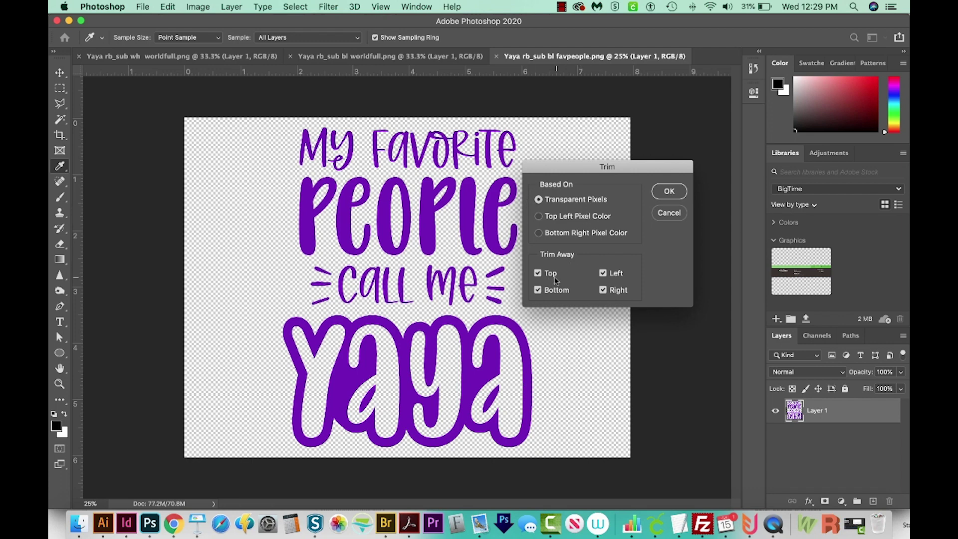
{"action": "left_click", "coordinate": [669, 191]}
{"action": "key", "text": "w"}
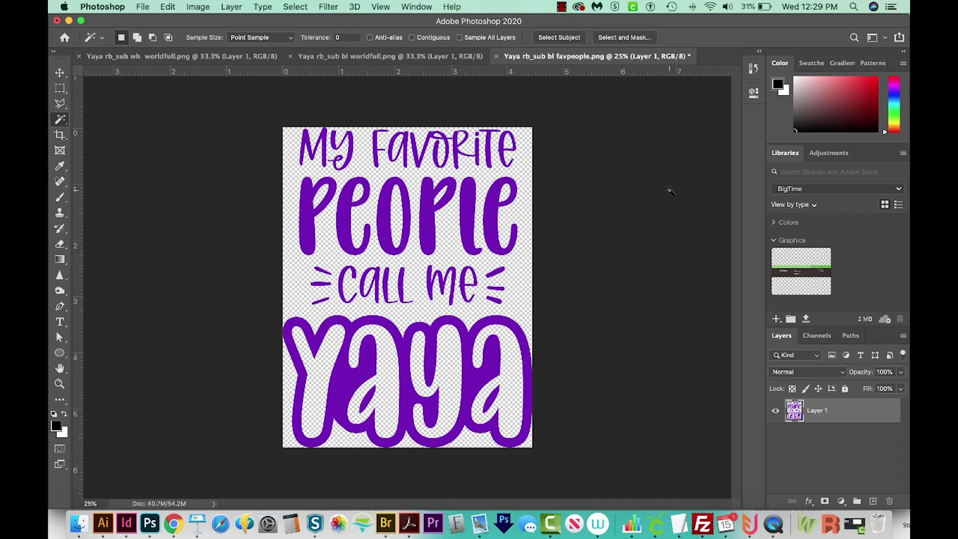
- Undo the trim and show the Actions panel with the existing action set selected
{"action": "key", "text": "super+z"}
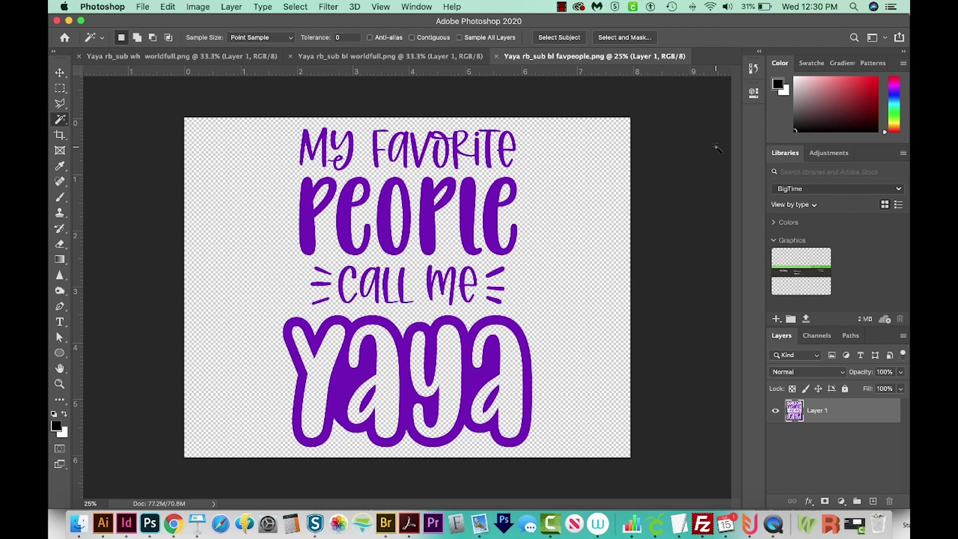
{"action": "left_click", "coordinate": [408, 7]}
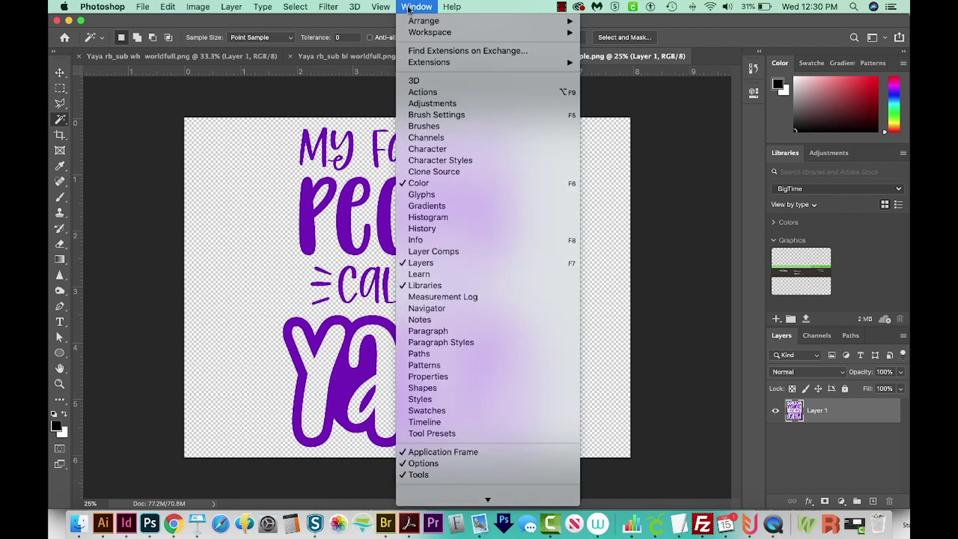
{"action": "left_click", "coordinate": [464, 93]}
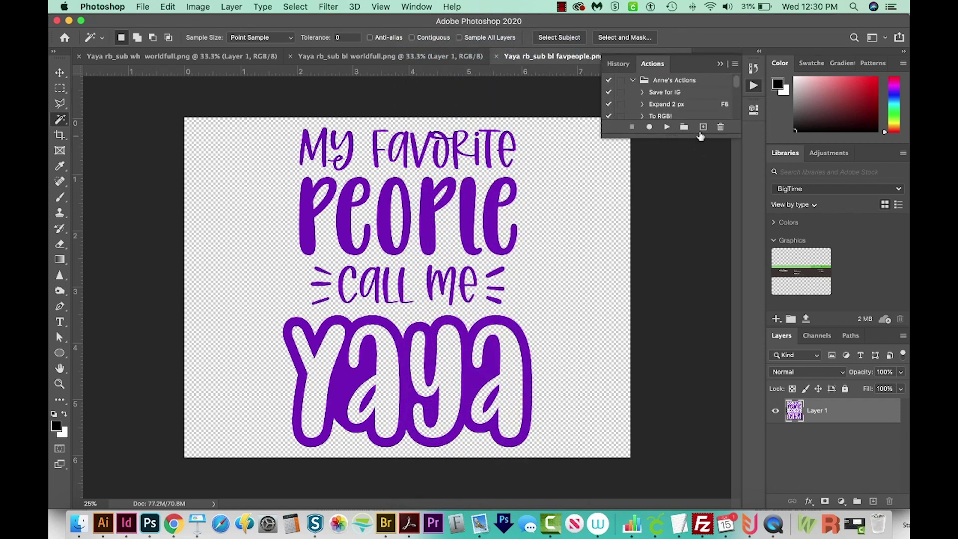
{"action": "left_click", "coordinate": [678, 81]}
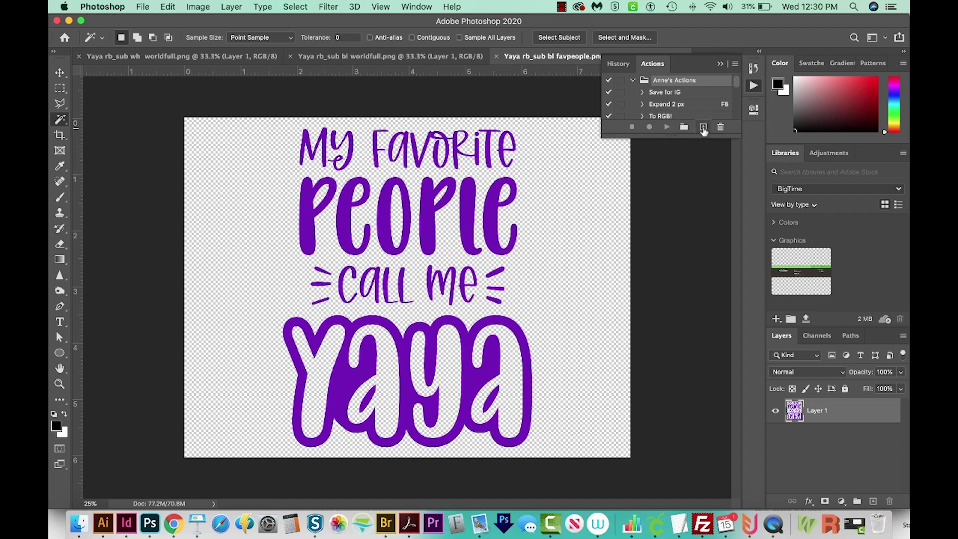
- Create a new action named 'Delete extra space' and begin recording it
{"action": "left_click", "coordinate": [702, 127]}
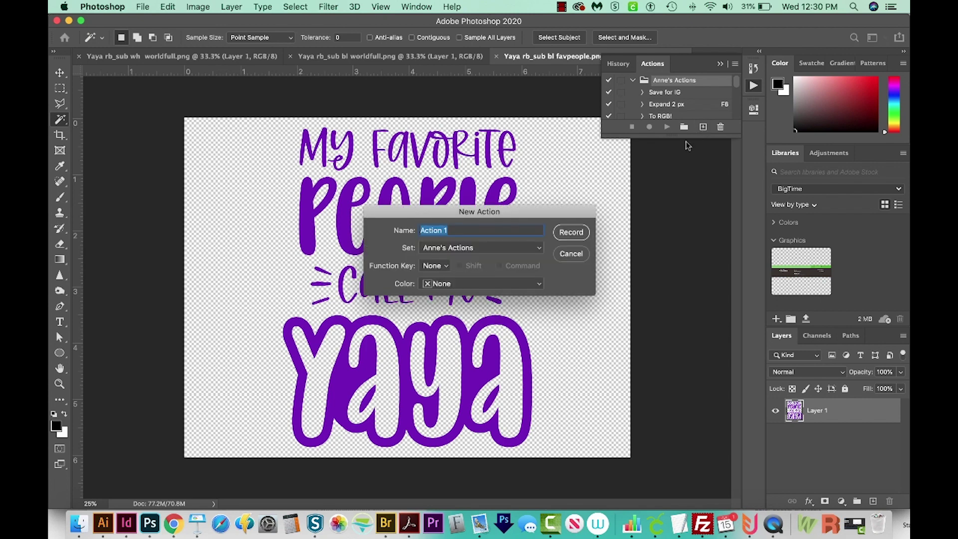
{"action": "type", "text": "Delete extra space"}
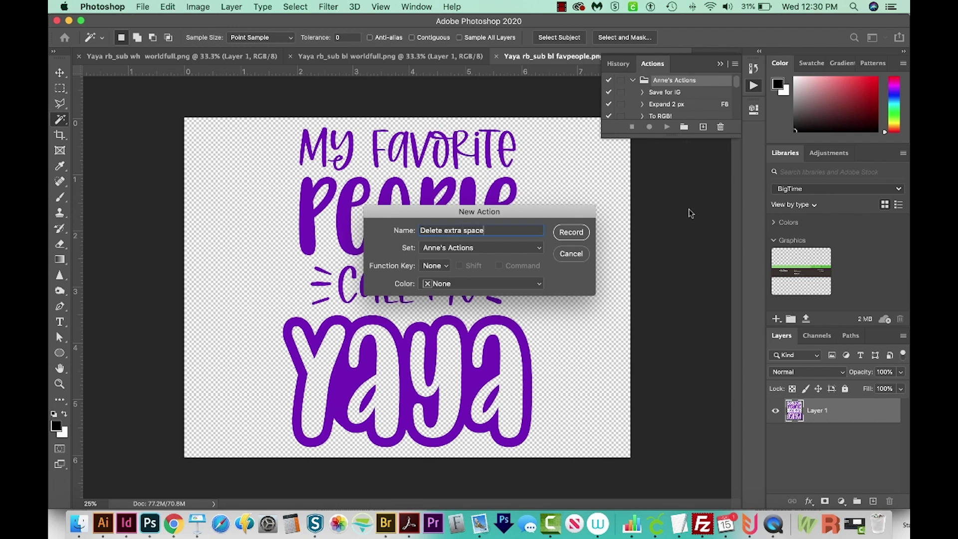
{"action": "left_click", "coordinate": [569, 232]}
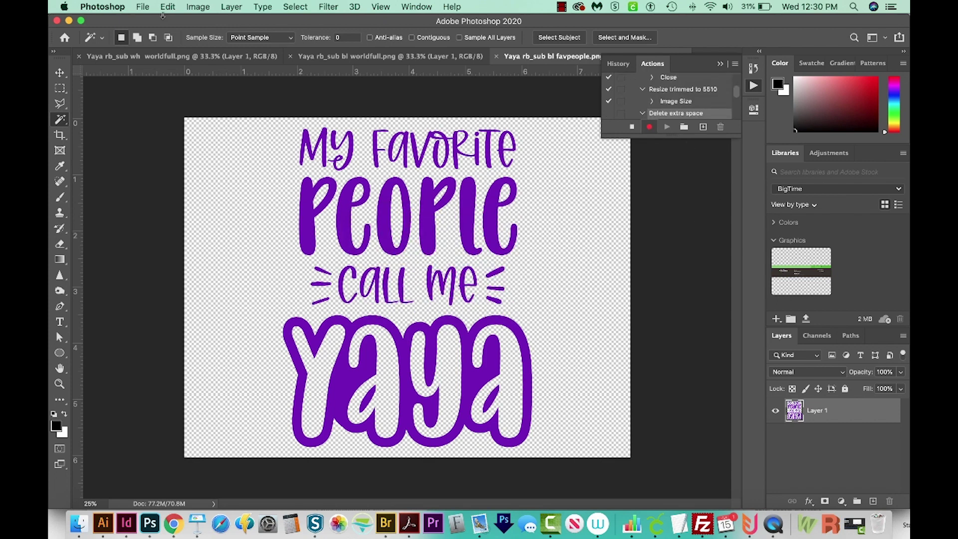
- Record an Image > Trim of transparent pixels on all sides, then stop recording
{"action": "left_click", "coordinate": [202, 9]}
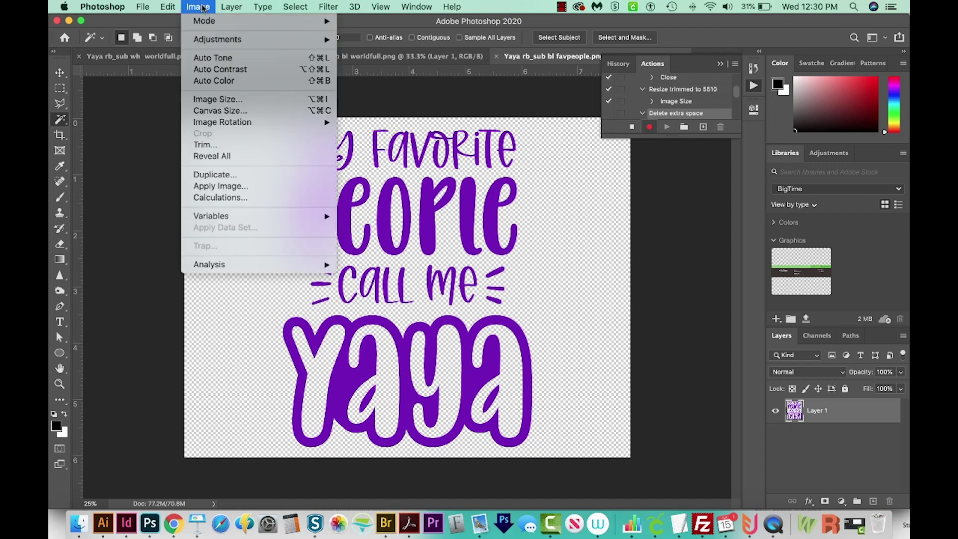
{"action": "left_click", "coordinate": [258, 147]}
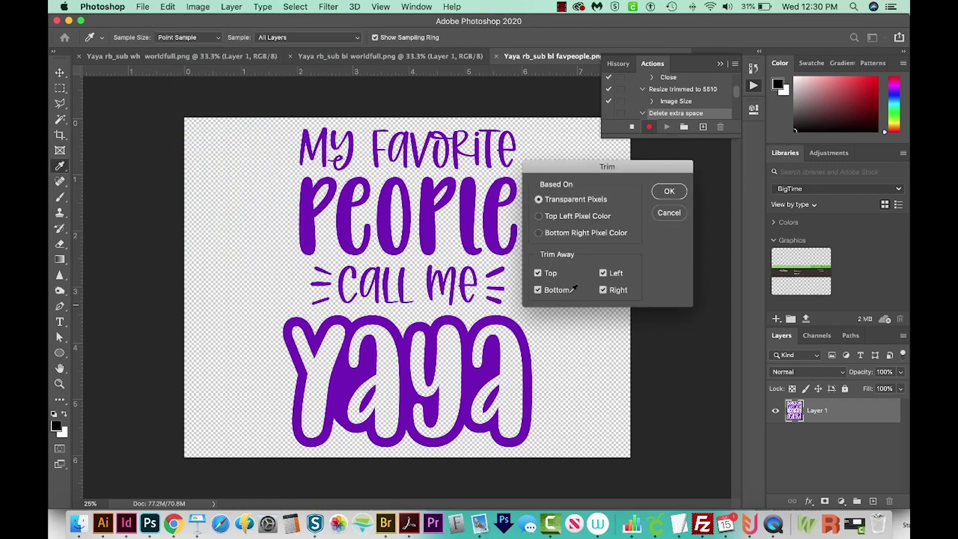
{"action": "left_click", "coordinate": [669, 191]}
{"action": "key", "text": "w"}
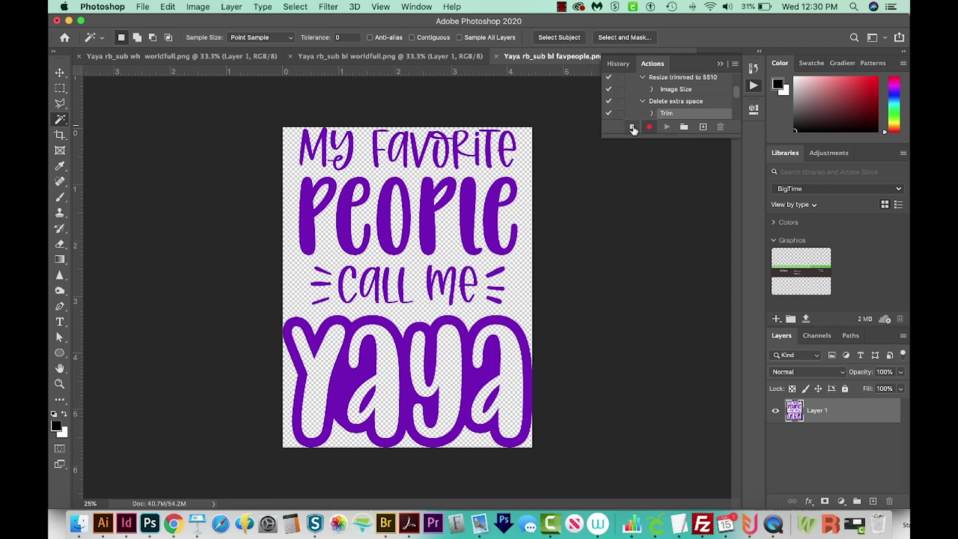
{"action": "left_click", "coordinate": [631, 127]}
- Open File > Automate > Batch with the Delete extra space action chosen to play
{"action": "left_click", "coordinate": [145, 7]}
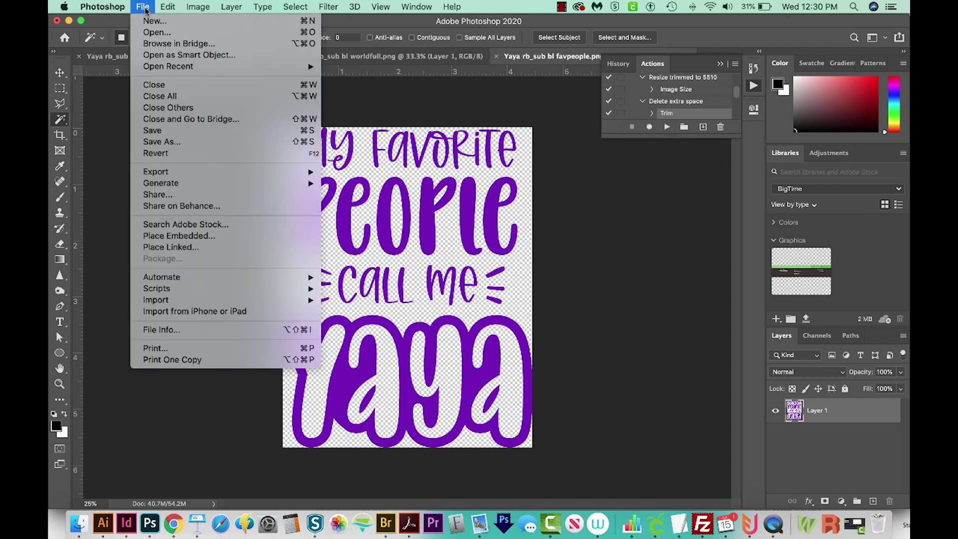
{"action": "mouse_move", "coordinate": [205, 278]}
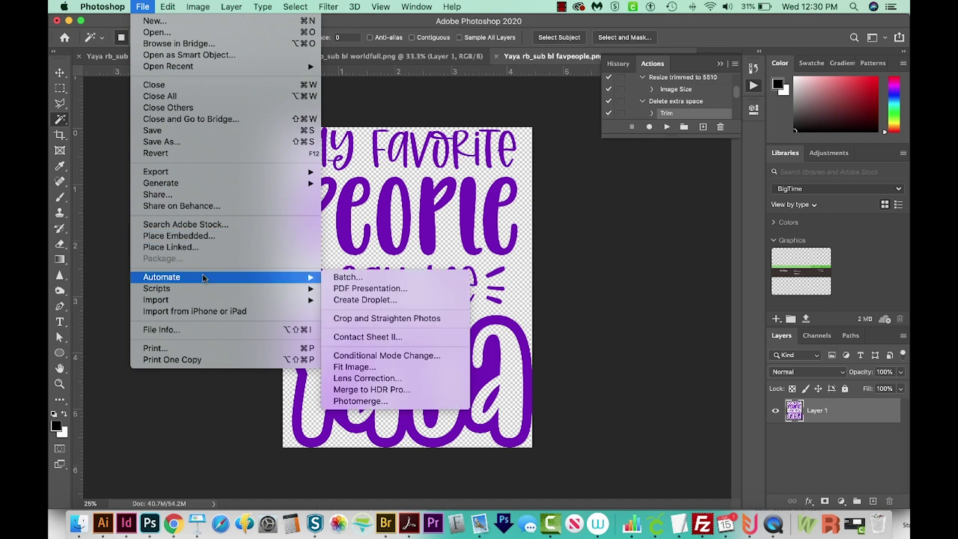
{"action": "left_click", "coordinate": [345, 278]}
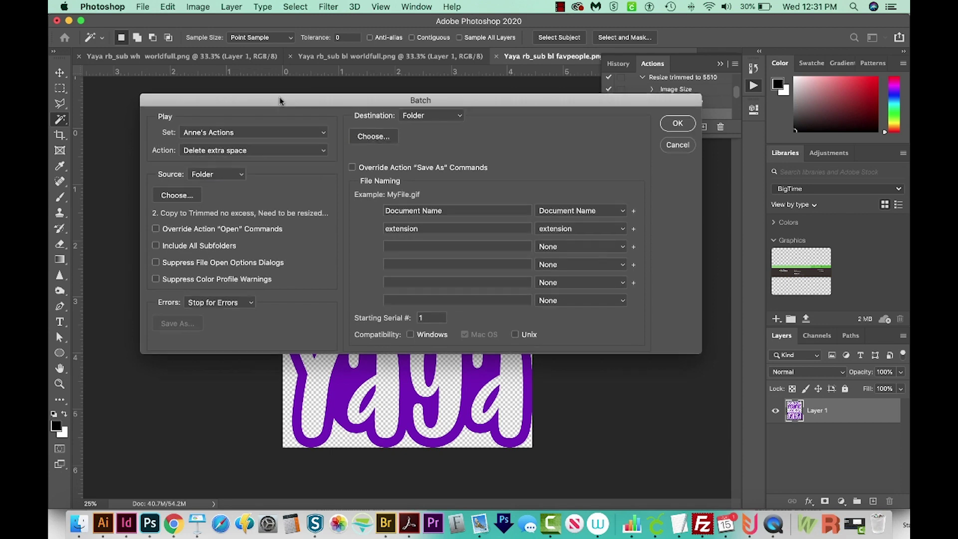
{"action": "left_click_drag", "start_coordinate": [280, 98], "coordinate": [306, 140]}
{"action": "left_click", "coordinate": [349, 192]}
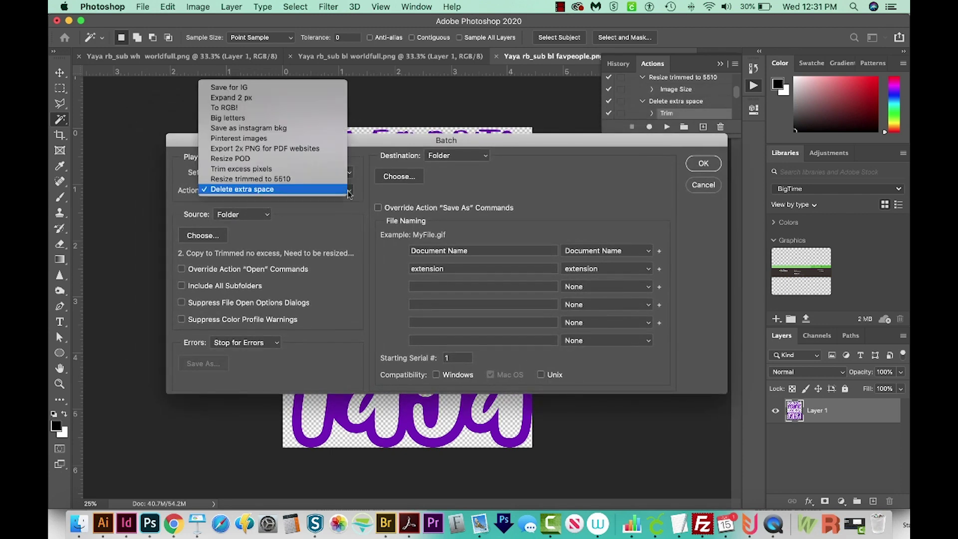
{"action": "left_click", "coordinate": [349, 194]}
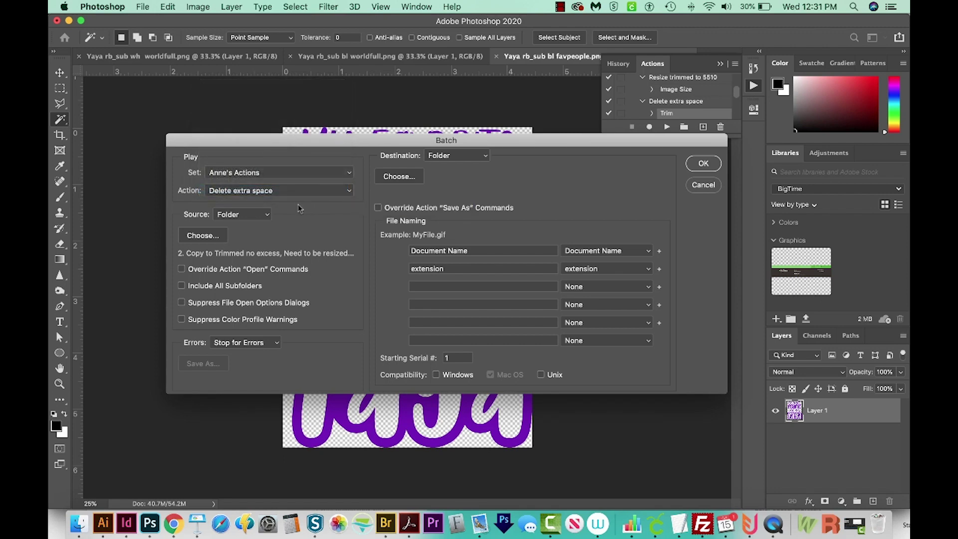
{"action": "left_click", "coordinate": [280, 193]}
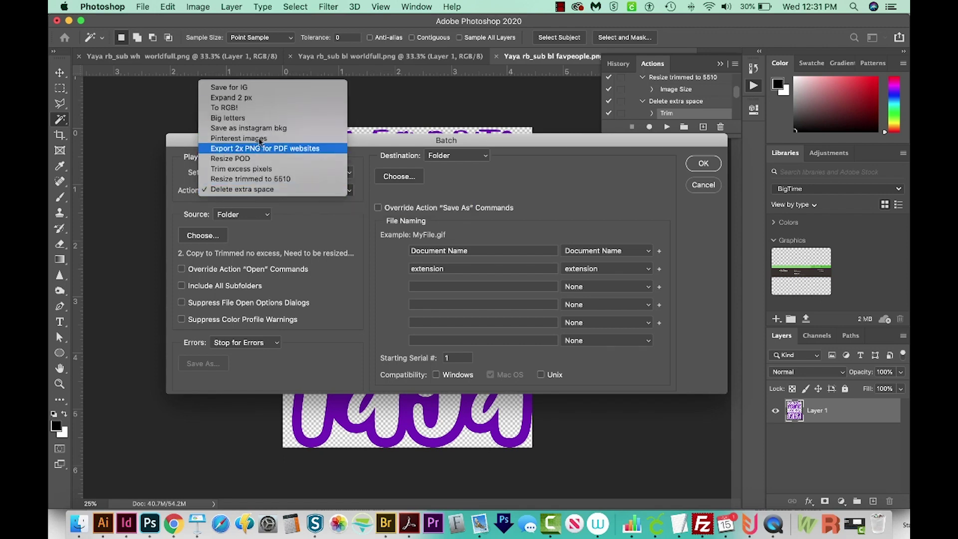
{"action": "left_click", "coordinate": [319, 219]}
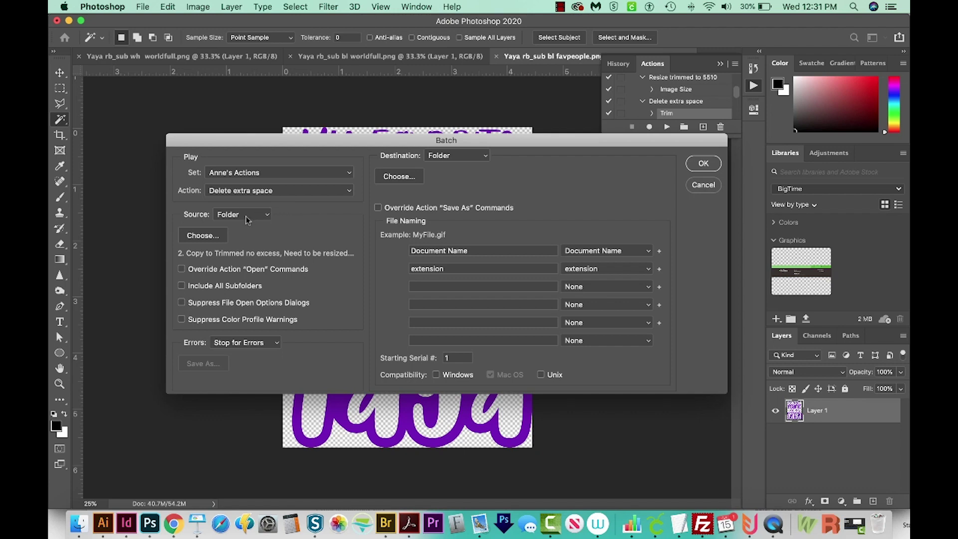
- Set the batch source folder to 'Art to trim'
{"action": "left_click", "coordinate": [204, 240]}
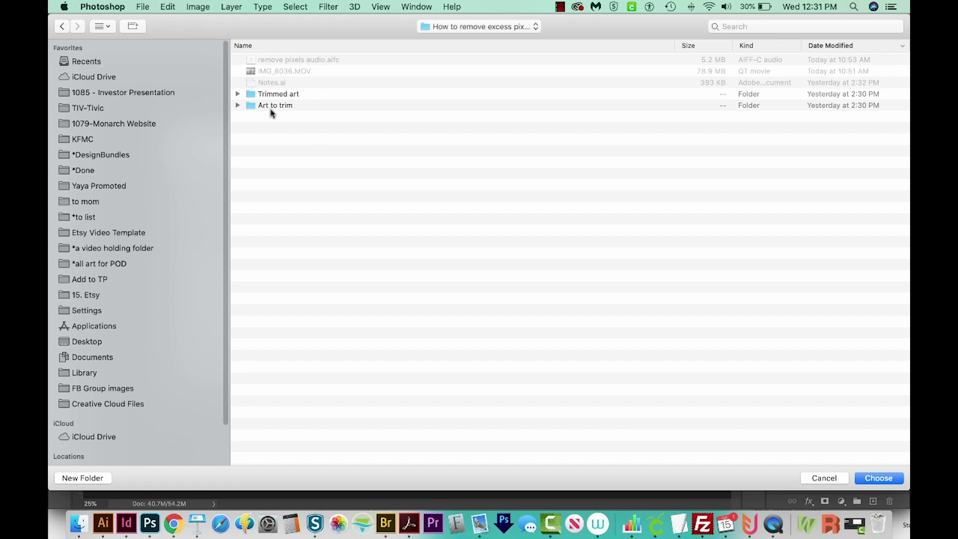
{"action": "left_click", "coordinate": [238, 105]}
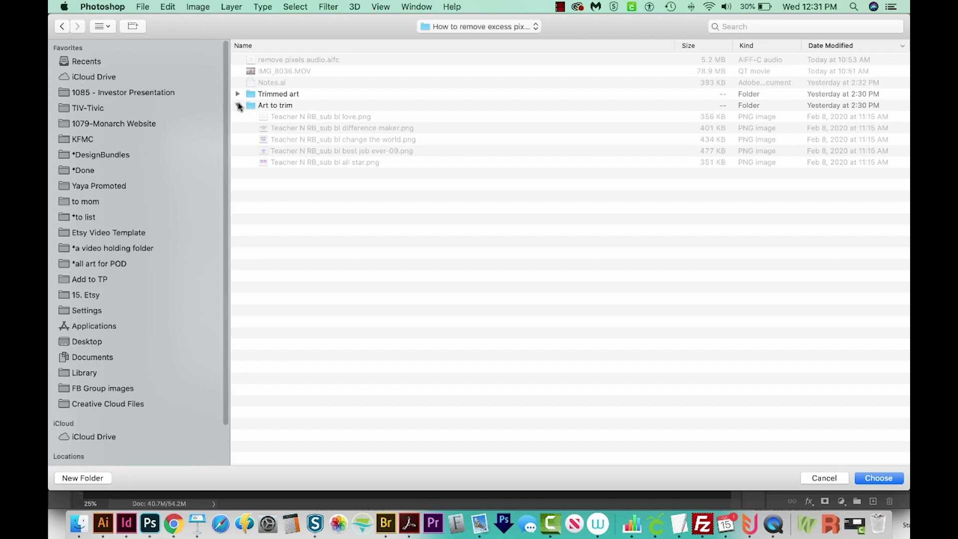
{"action": "left_click", "coordinate": [238, 105]}
{"action": "left_click", "coordinate": [278, 106]}
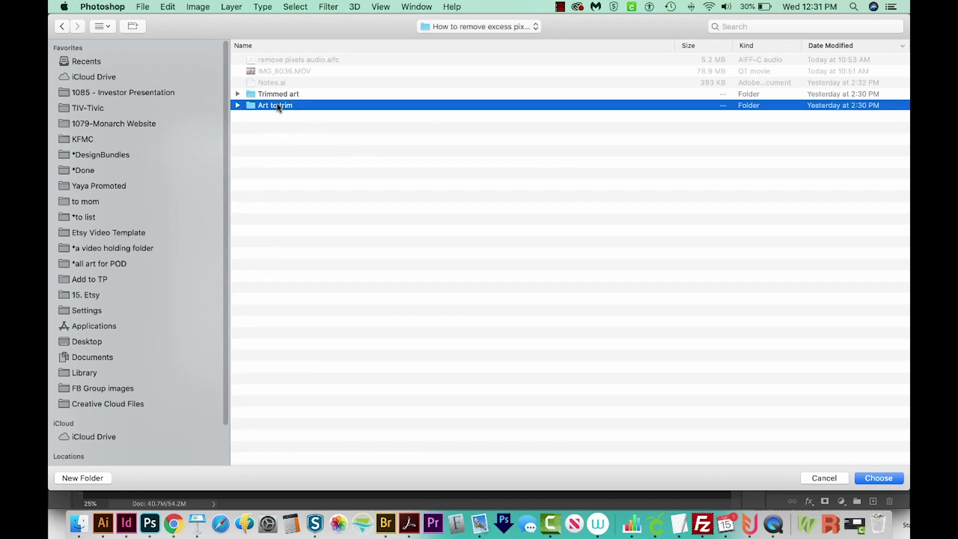
{"action": "left_click", "coordinate": [878, 478]}
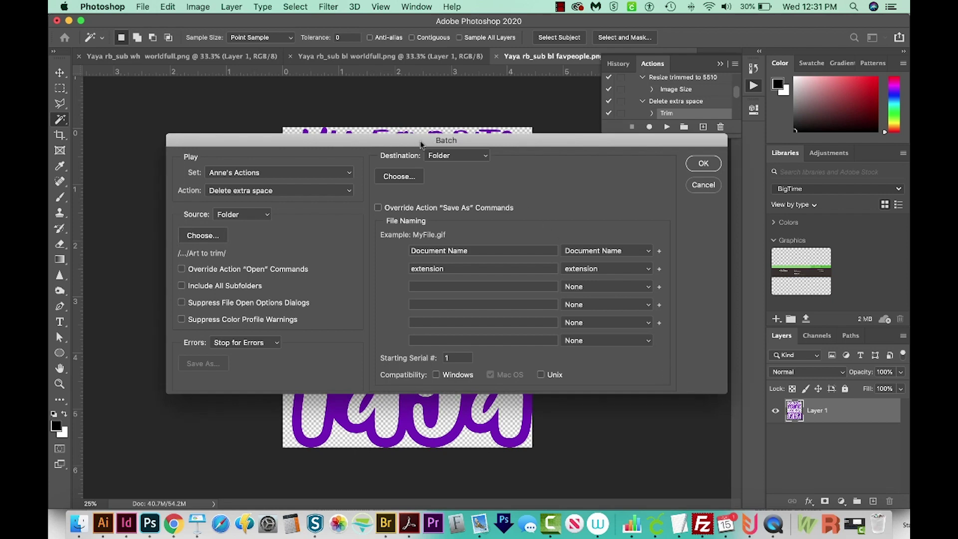
- Set 'Trimmed art' as the destination folder, run the batch, and switch to Finder
{"action": "left_click_drag", "start_coordinate": [421, 142], "coordinate": [410, 142]}
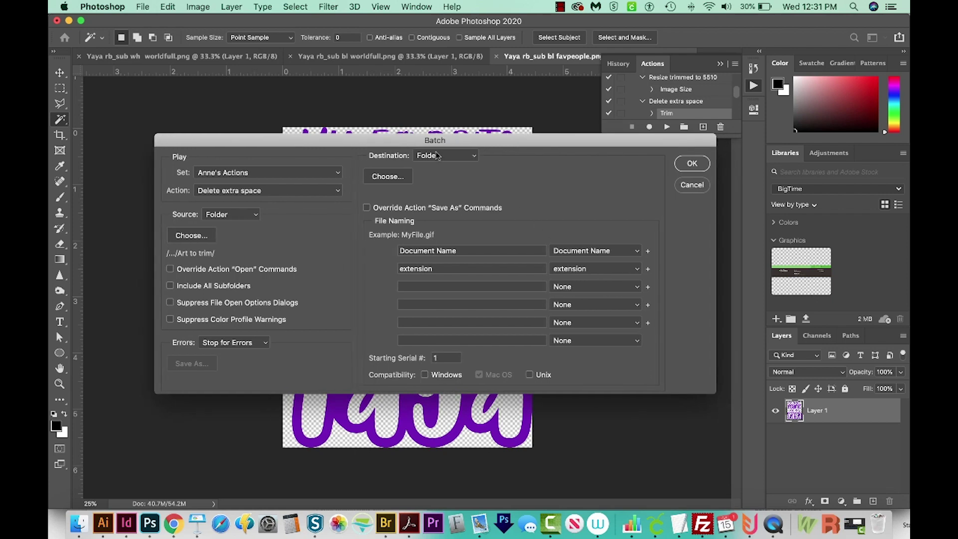
{"action": "left_click", "coordinate": [393, 178]}
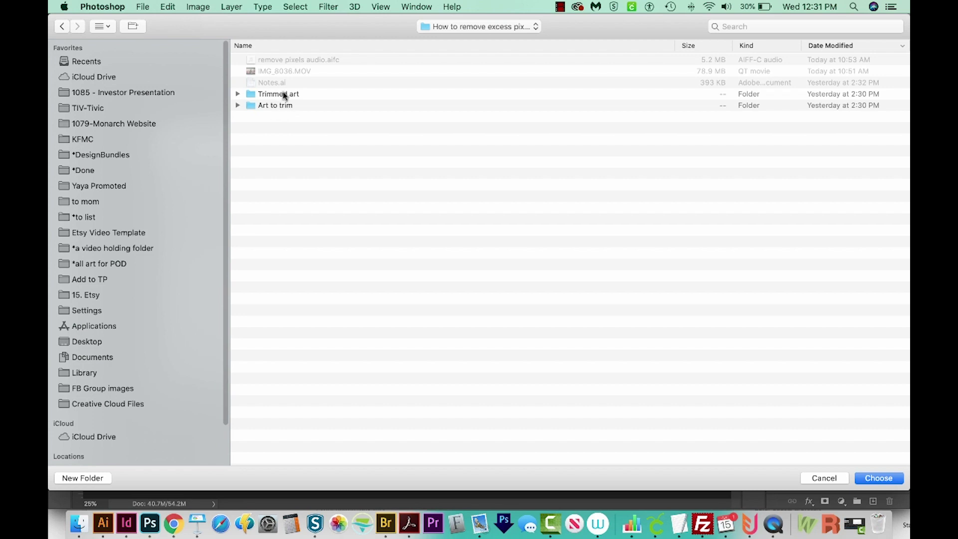
{"action": "left_click", "coordinate": [285, 95]}
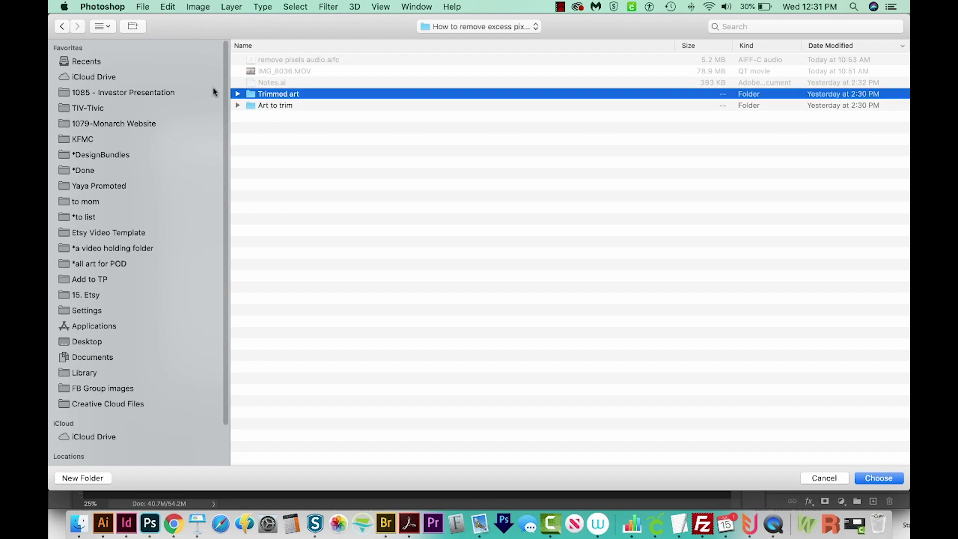
{"action": "left_click", "coordinate": [238, 95]}
{"action": "left_click", "coordinate": [877, 477]}
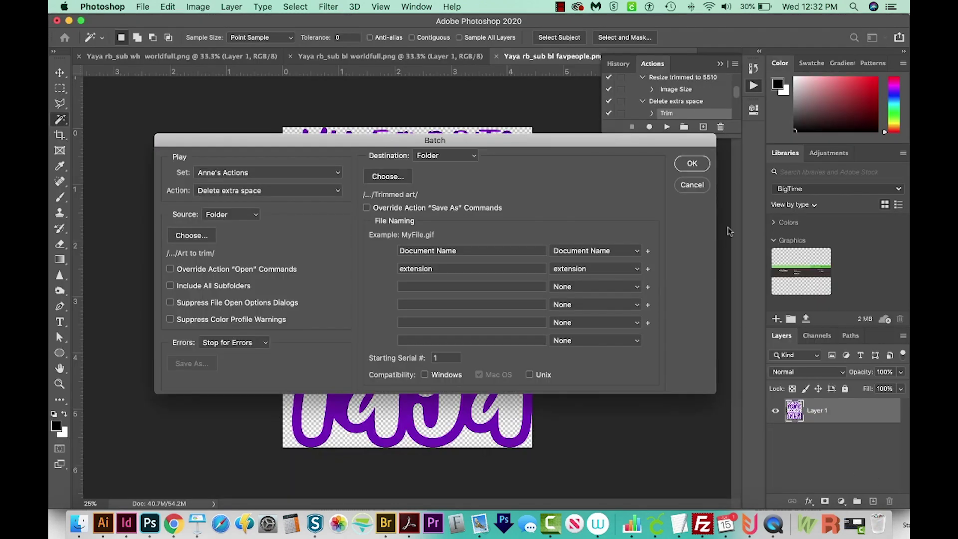
{"action": "left_click", "coordinate": [691, 164]}
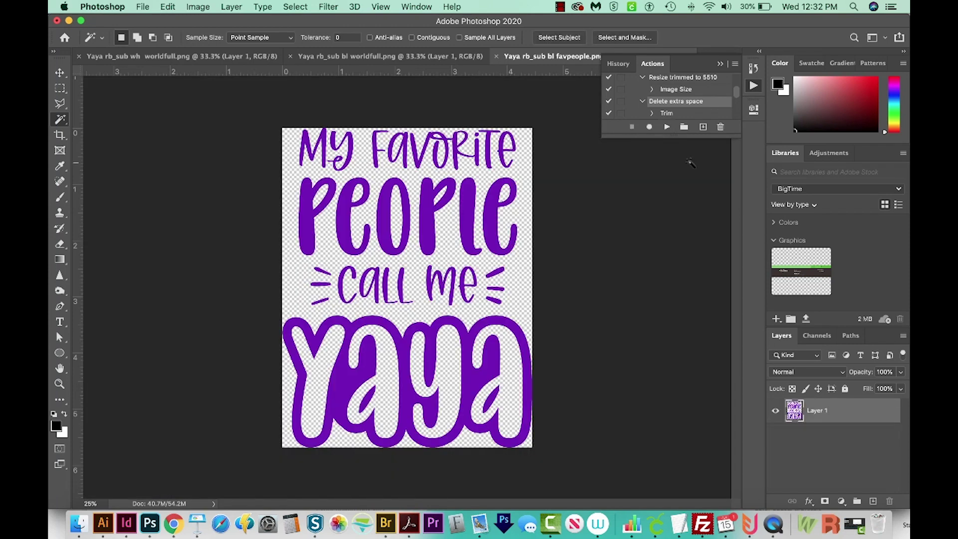
{"action": "key", "text": "super+Tab"}
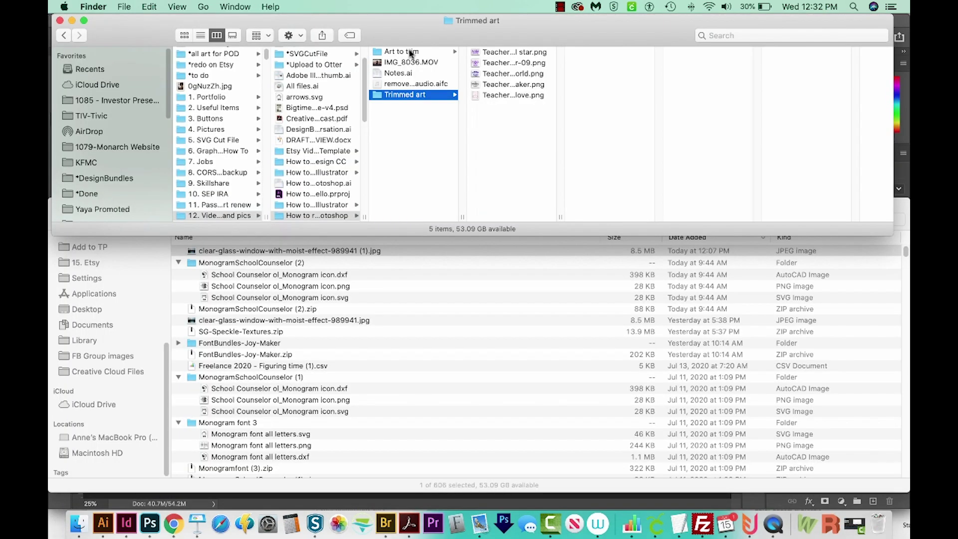
- Open the Trimmed art folder and Quick Look each trimmed PNG through to love.png
{"action": "left_click", "coordinate": [410, 52]}
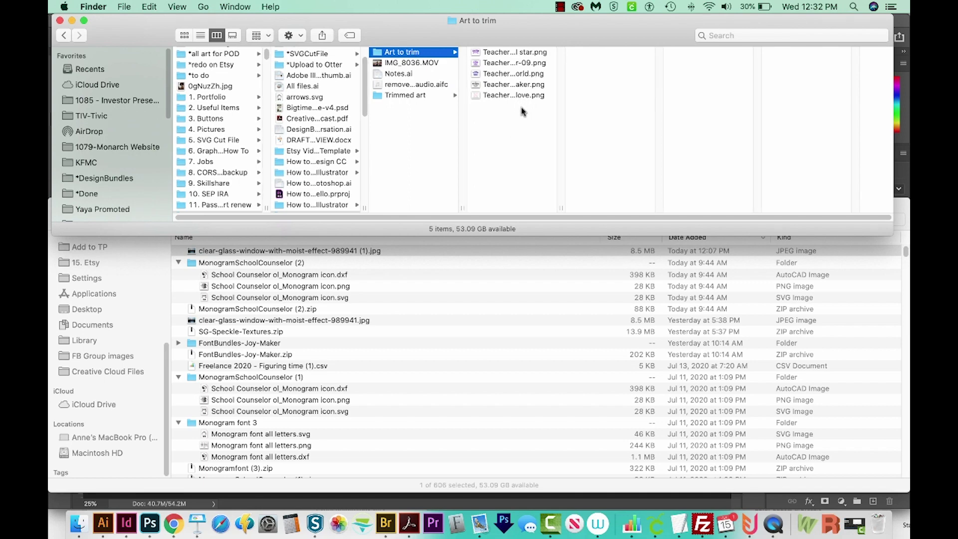
{"action": "left_click", "coordinate": [403, 96]}
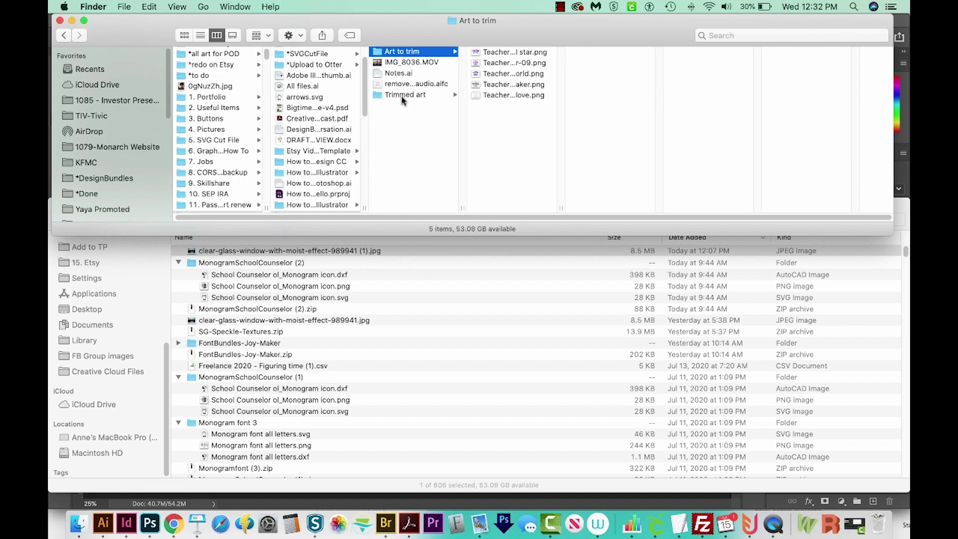
{"action": "left_click", "coordinate": [514, 54]}
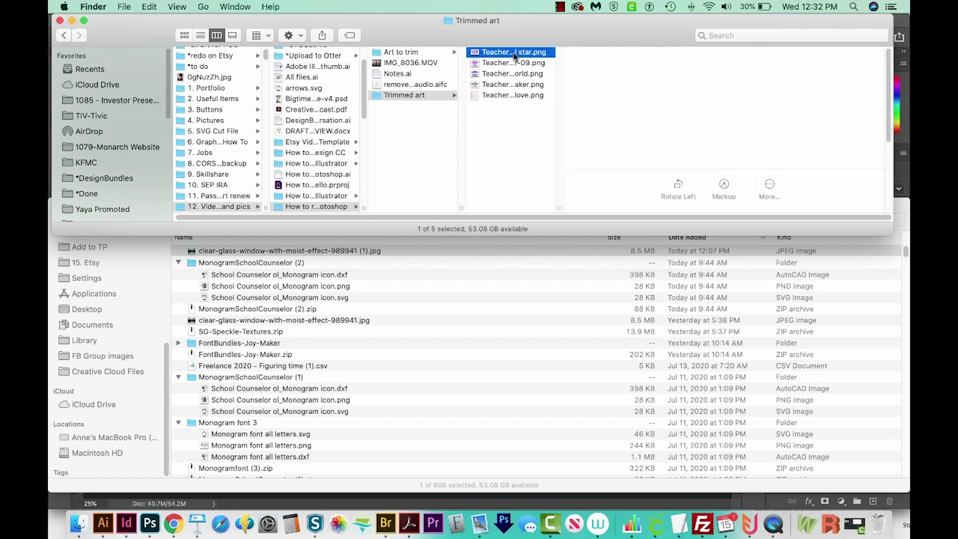
{"action": "key", "text": "space"}
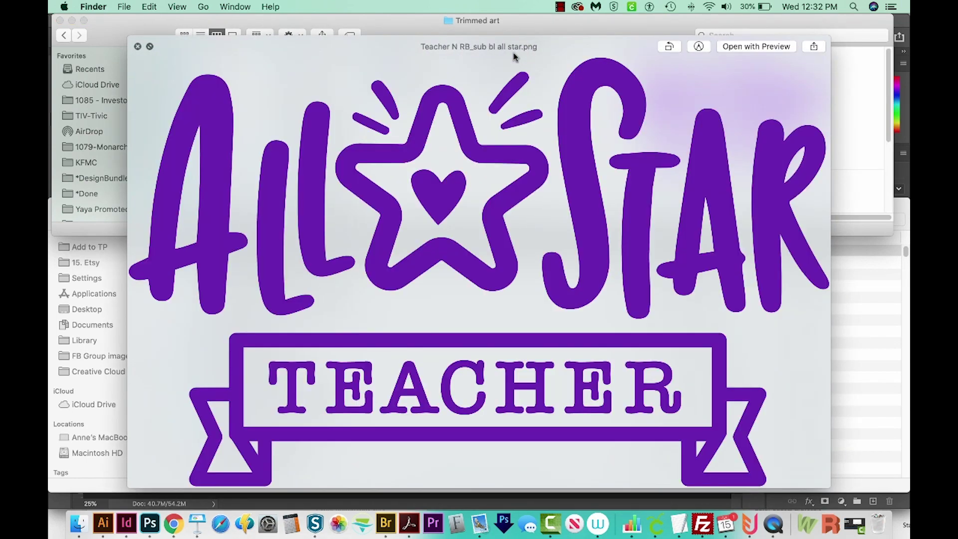
{"action": "key", "text": "Down"}
{"action": "key", "text": "Down"}
{"action": "key", "text": "Down"}
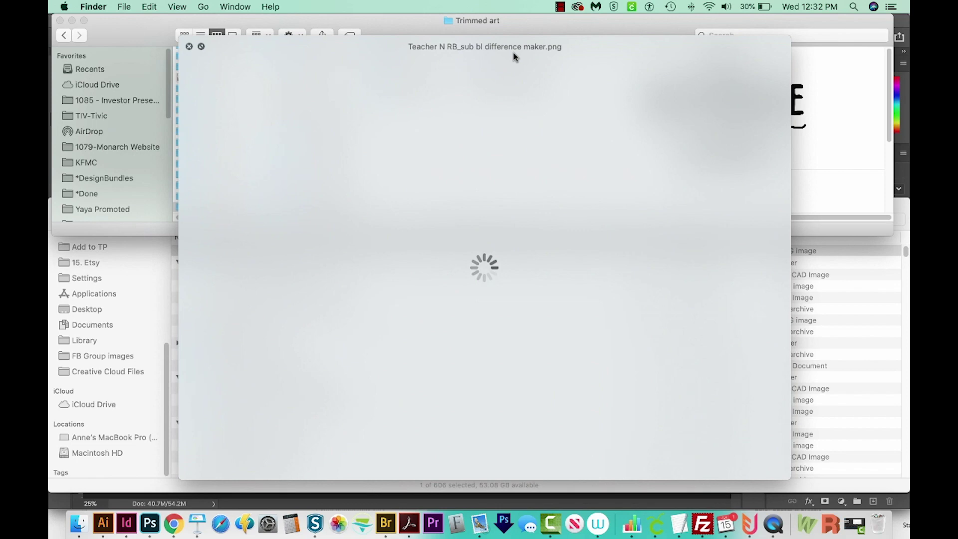
{"action": "key", "text": "Down"}
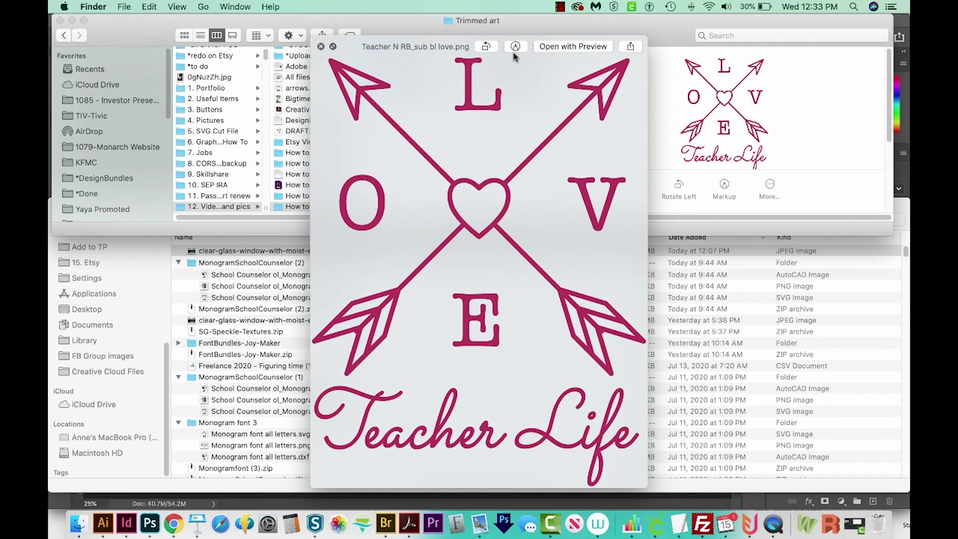